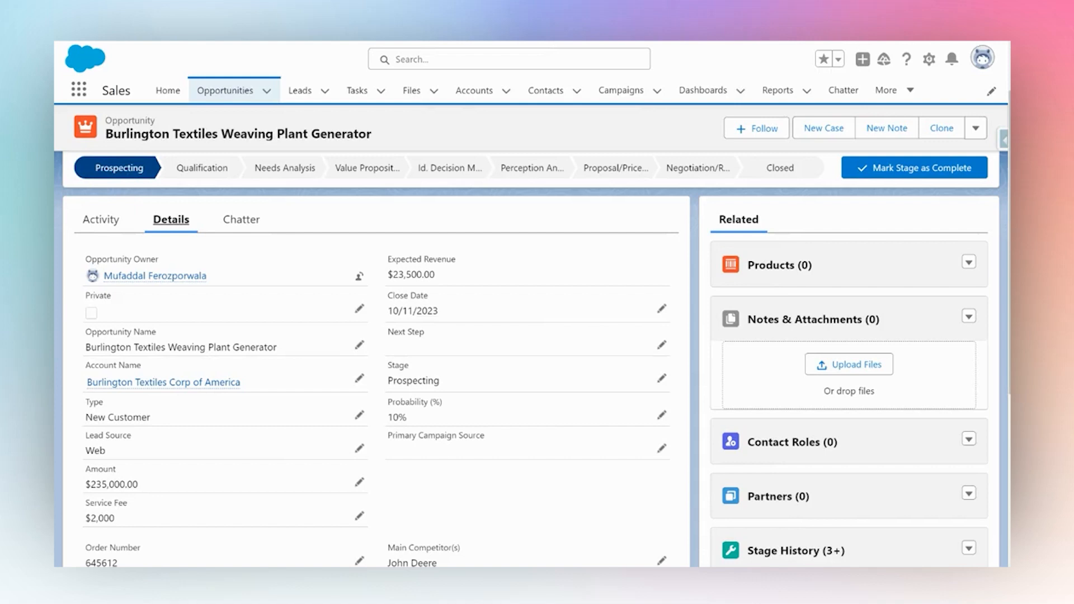
# - Open the fields and relationships of the Opportunity object in the Setup Object Manager
pyautogui.scroll(-1, 76, 440)
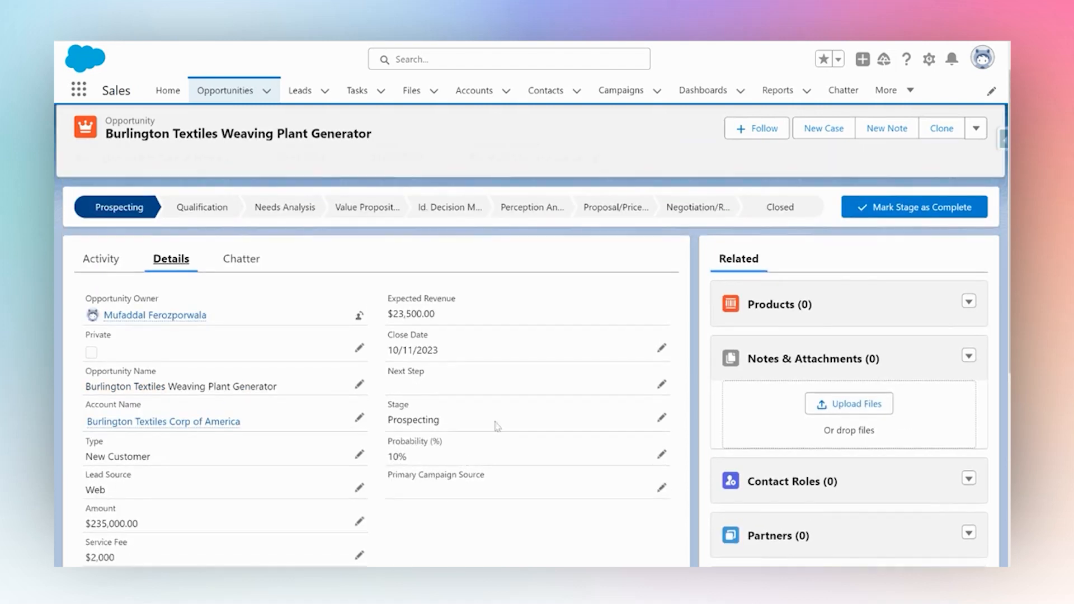
pyautogui.click(929, 59)
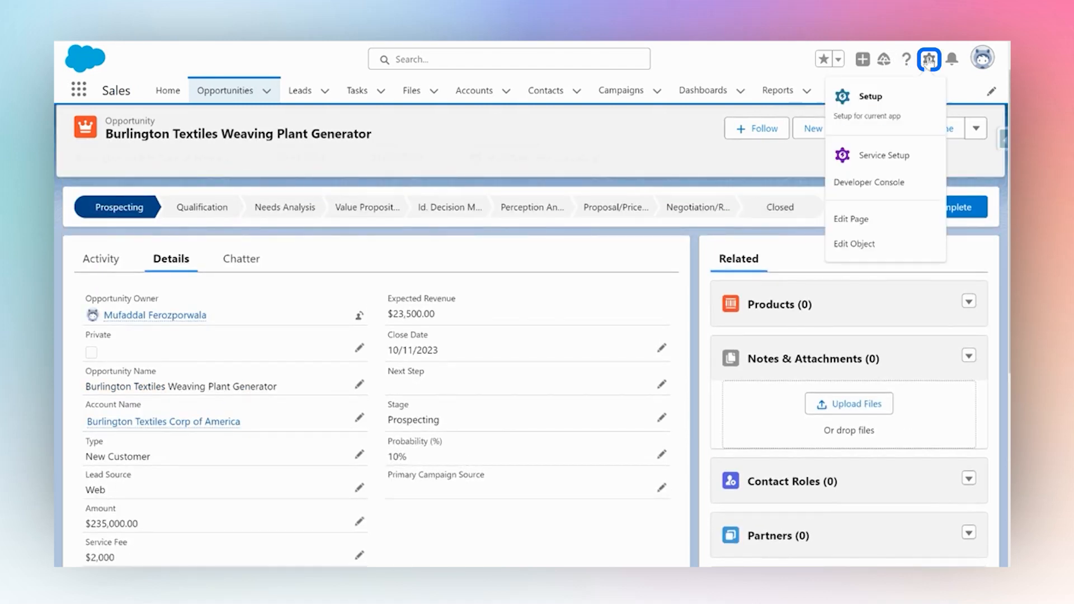
pyautogui.click(876, 97)
pyautogui.click(241, 90)
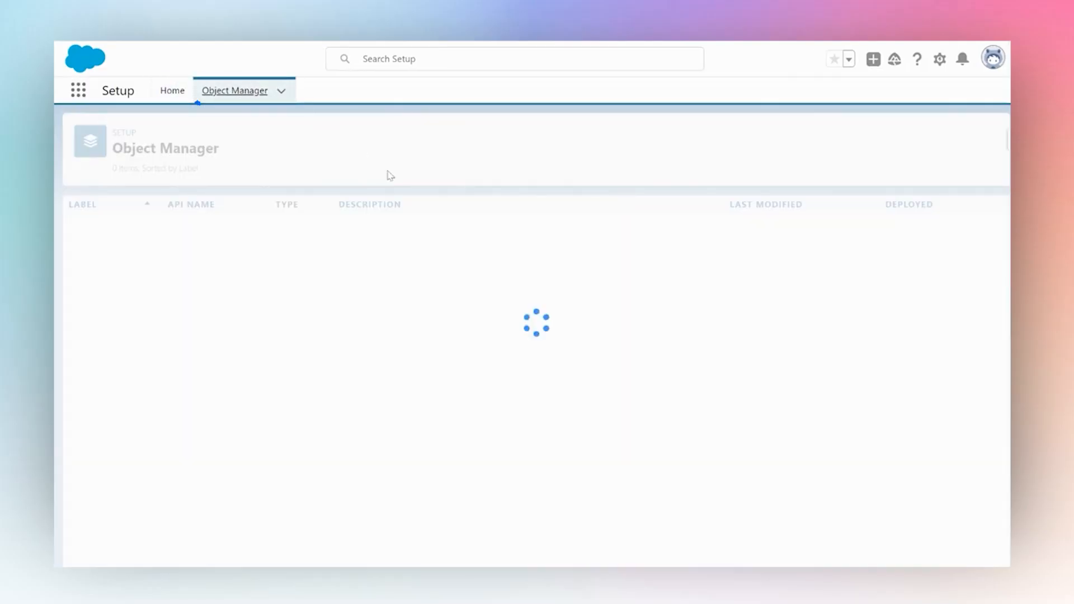
pyautogui.click(727, 136)
pyautogui.write('oppo')
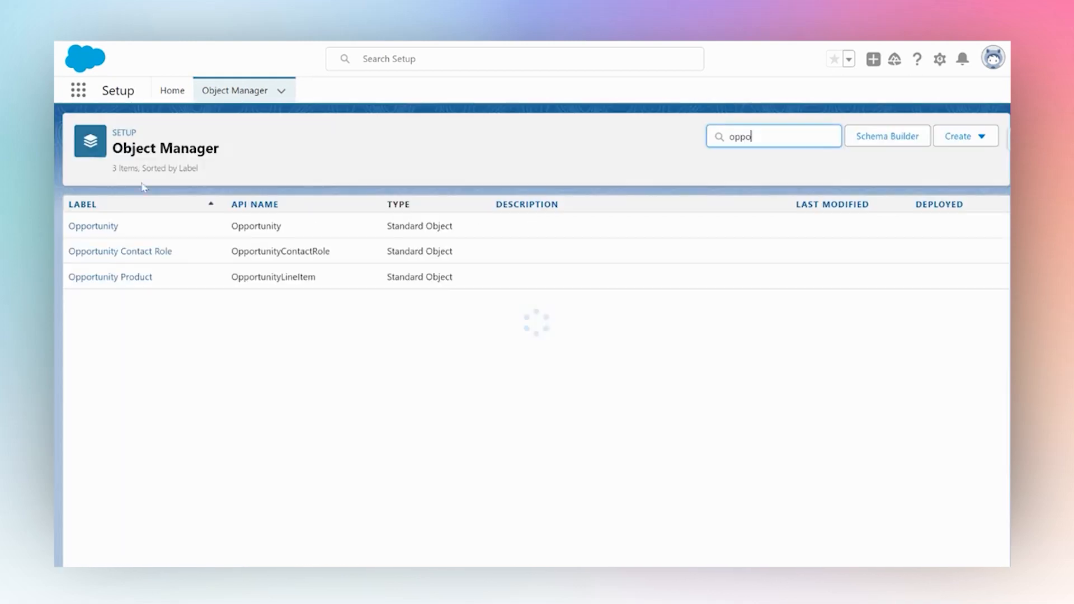
pyautogui.click(96, 231)
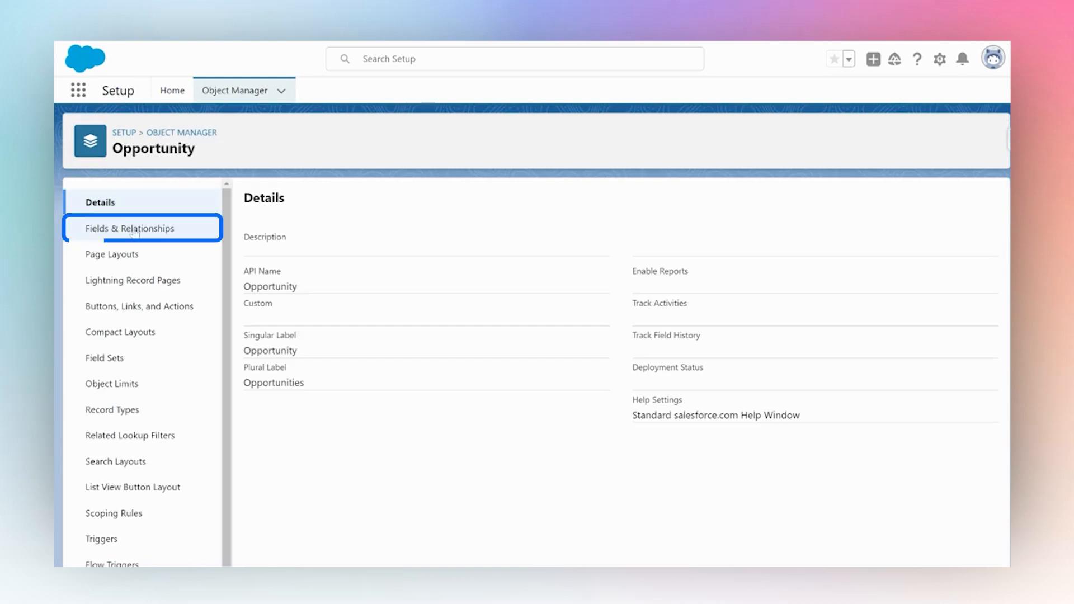
pyautogui.click(136, 230)
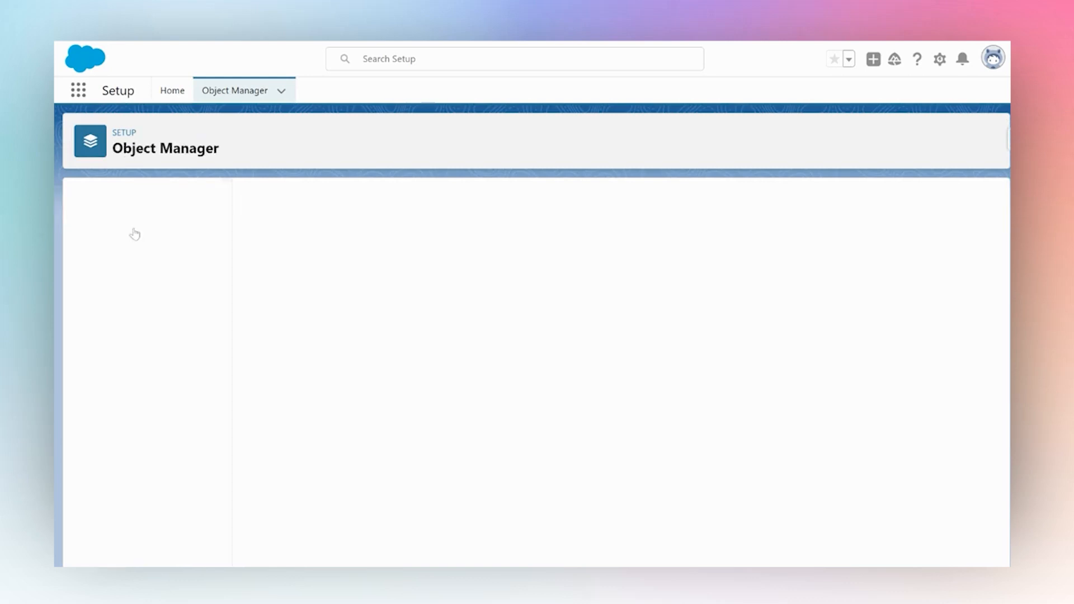
# - Start a new custom field of type Formula on Opportunity and label it Total Amount
pyautogui.click(694, 207)
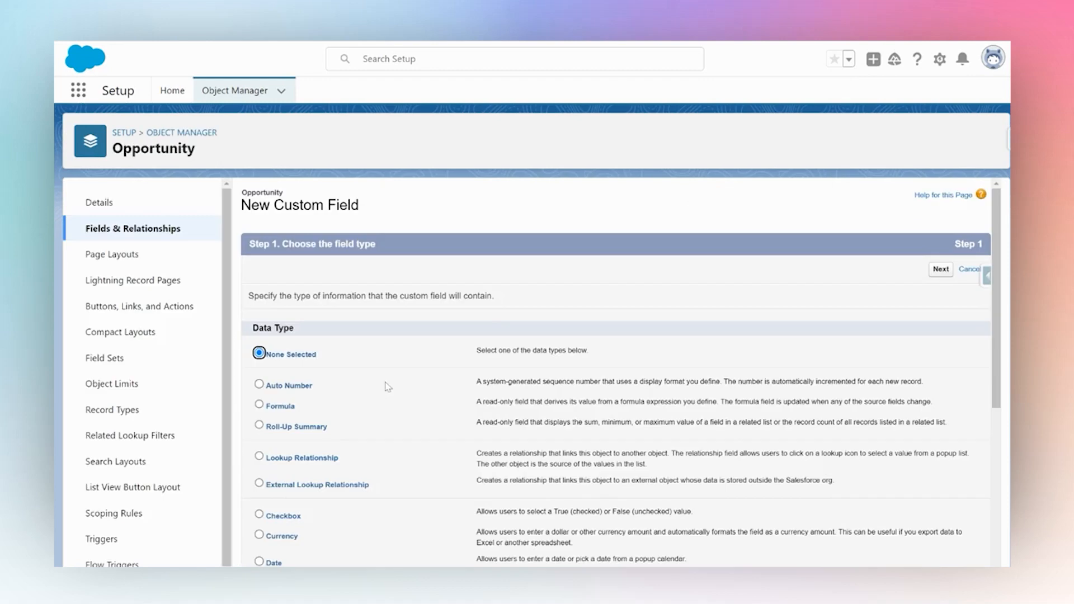
pyautogui.click(279, 408)
pyautogui.click(940, 271)
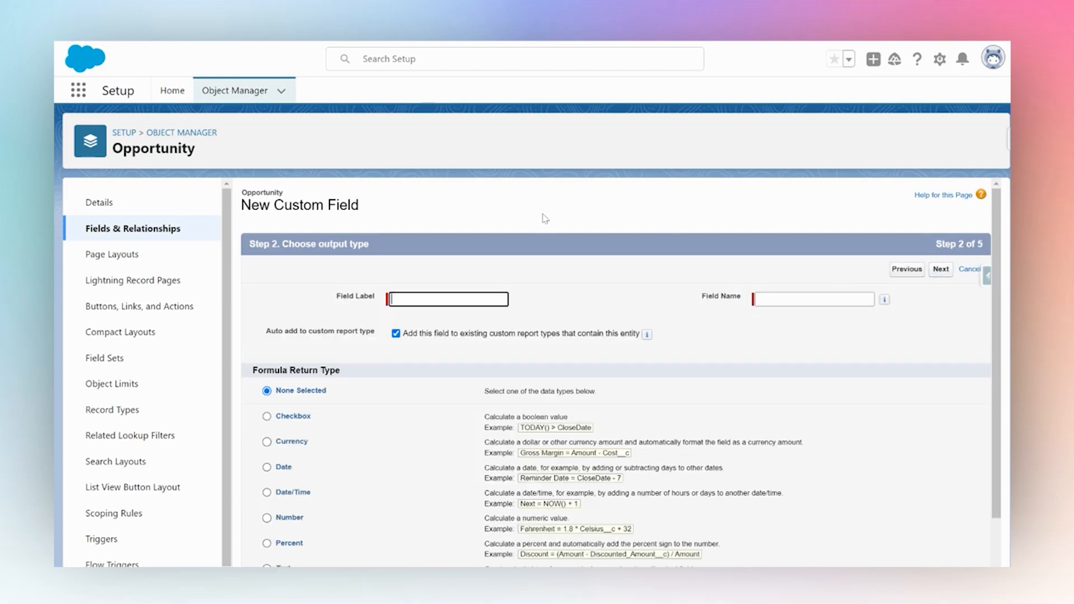
pyautogui.write('TotalAmoun')
pyautogui.click(547, 314)
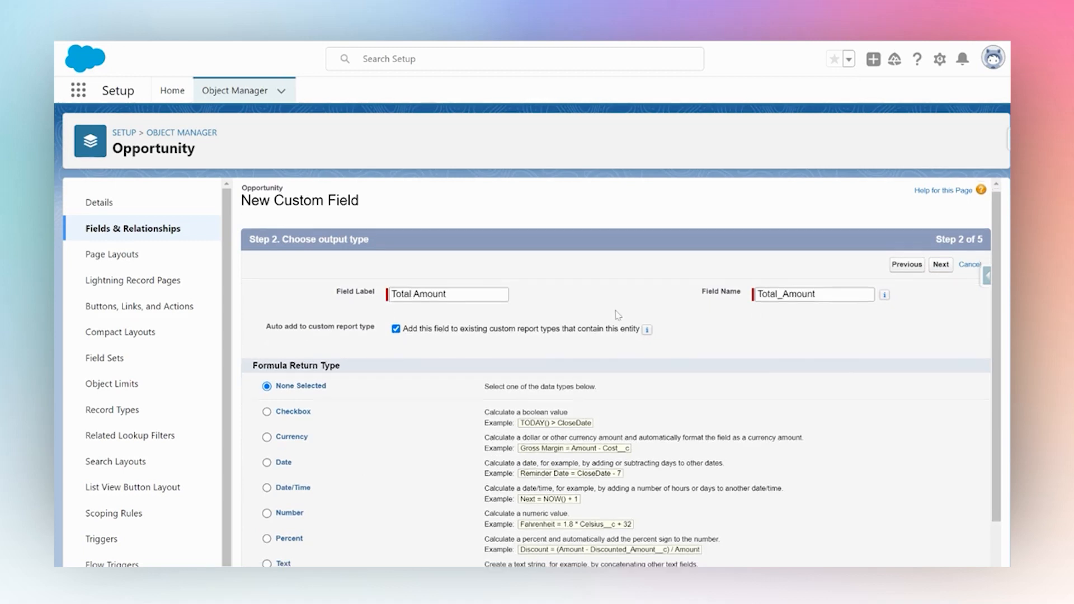
# - Set the formula return type to Currency with 0 decimal places and continue to the formula editor
pyautogui.scroll(-1, 617, 314)
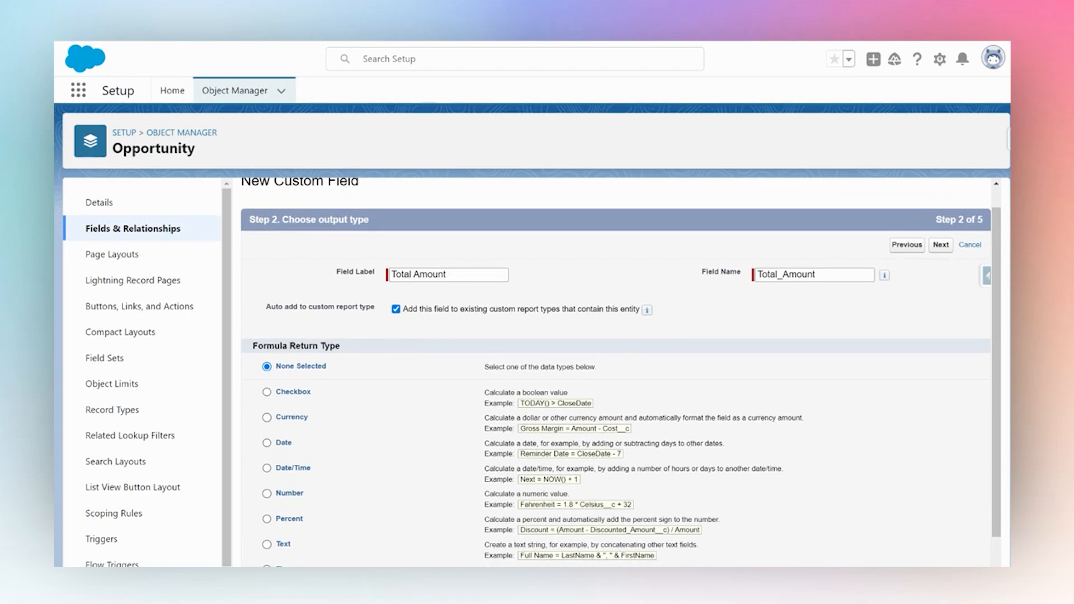
pyautogui.click(289, 420)
pyautogui.scroll(-1, 615, 371)
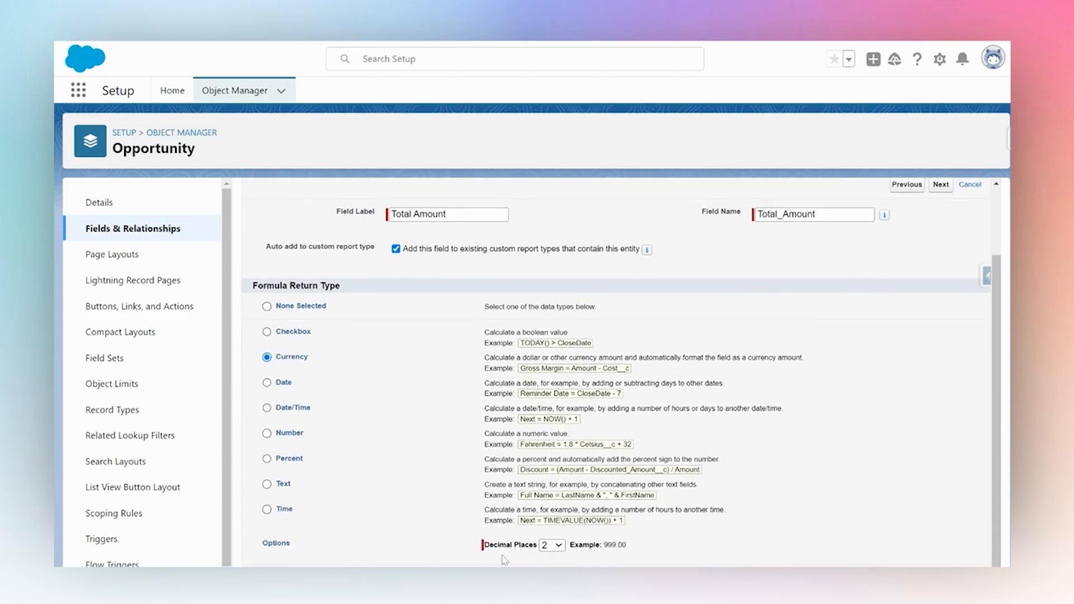
pyautogui.click(550, 545)
pyautogui.click(551, 326)
pyautogui.click(941, 184)
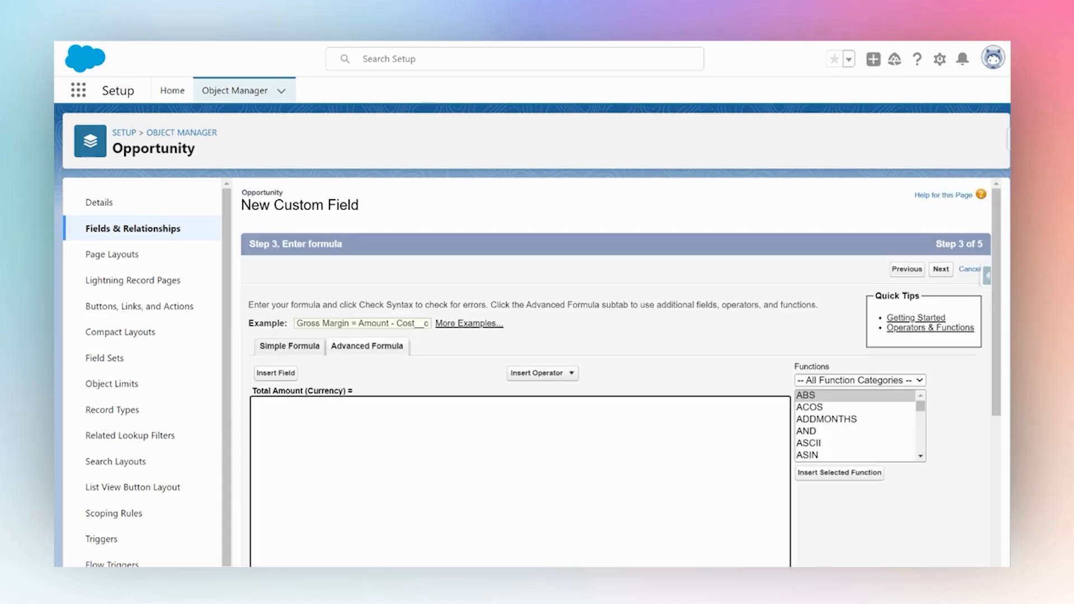
# - Insert the Opportunity's Amount field into the advanced formula for Total Amount
pyautogui.scroll(-1, 615, 372)
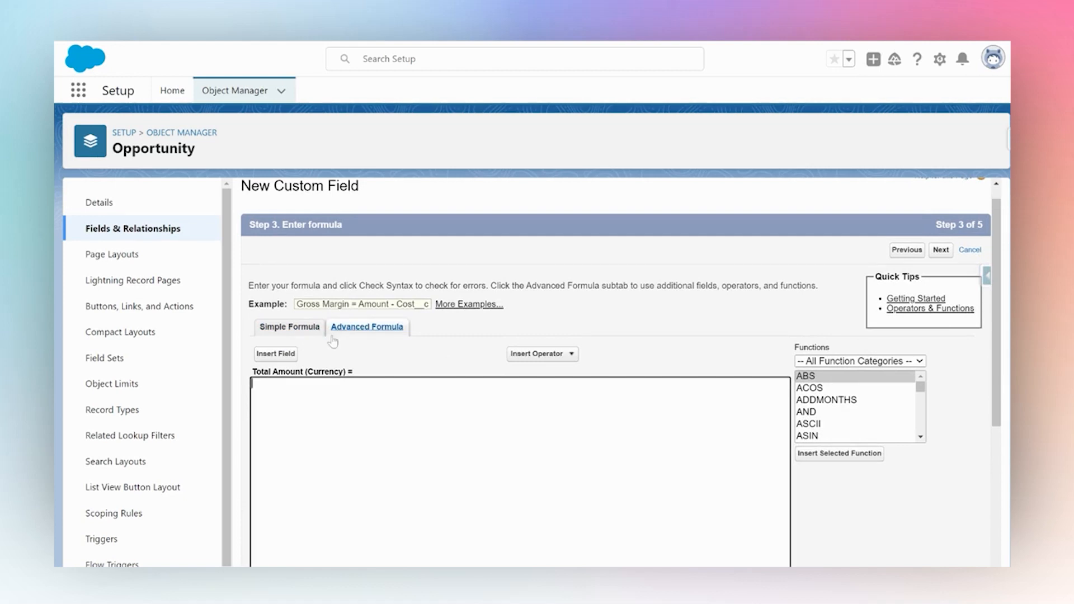
pyautogui.click(361, 328)
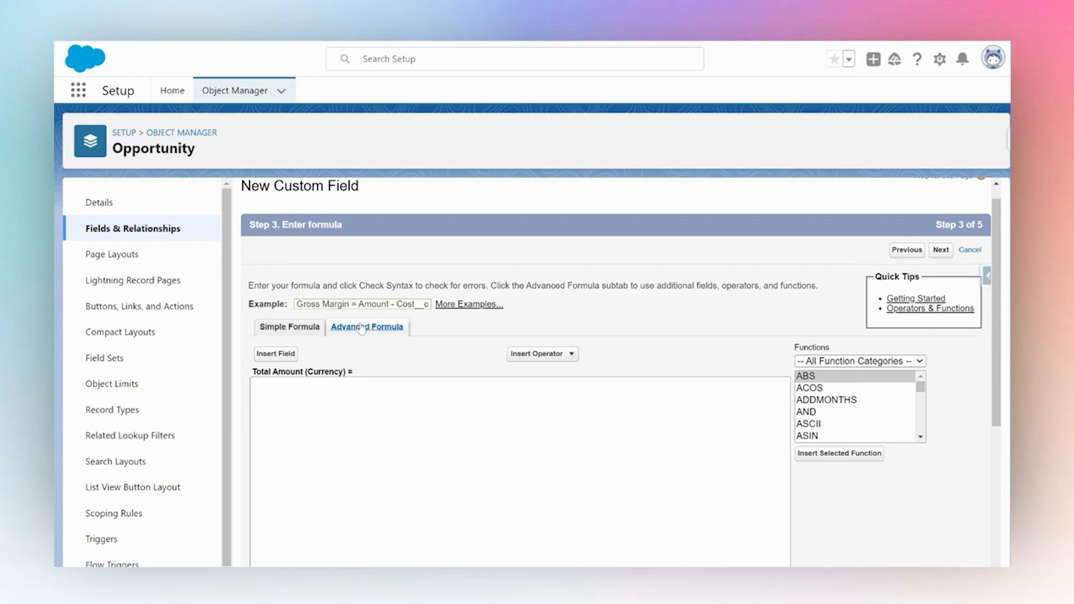
pyautogui.click(372, 394)
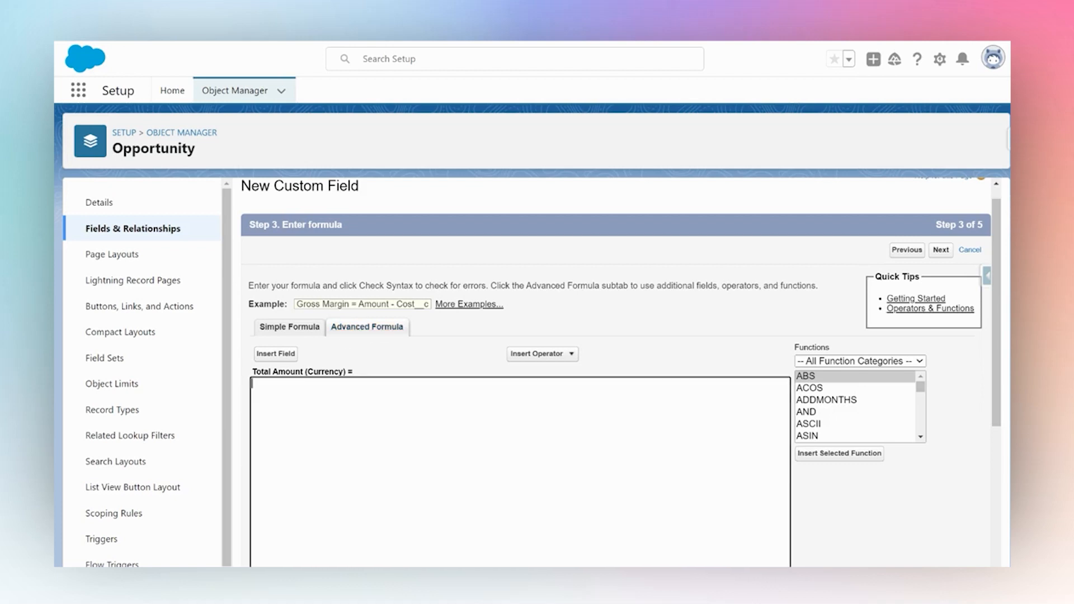
pyautogui.scroll(-1, 373, 364)
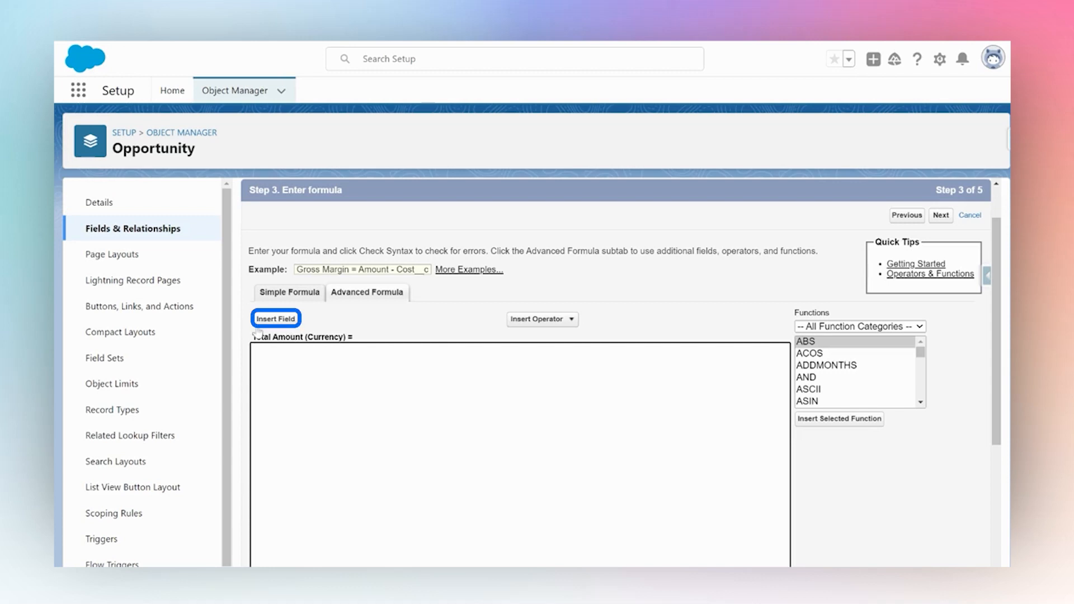
pyautogui.click(275, 319)
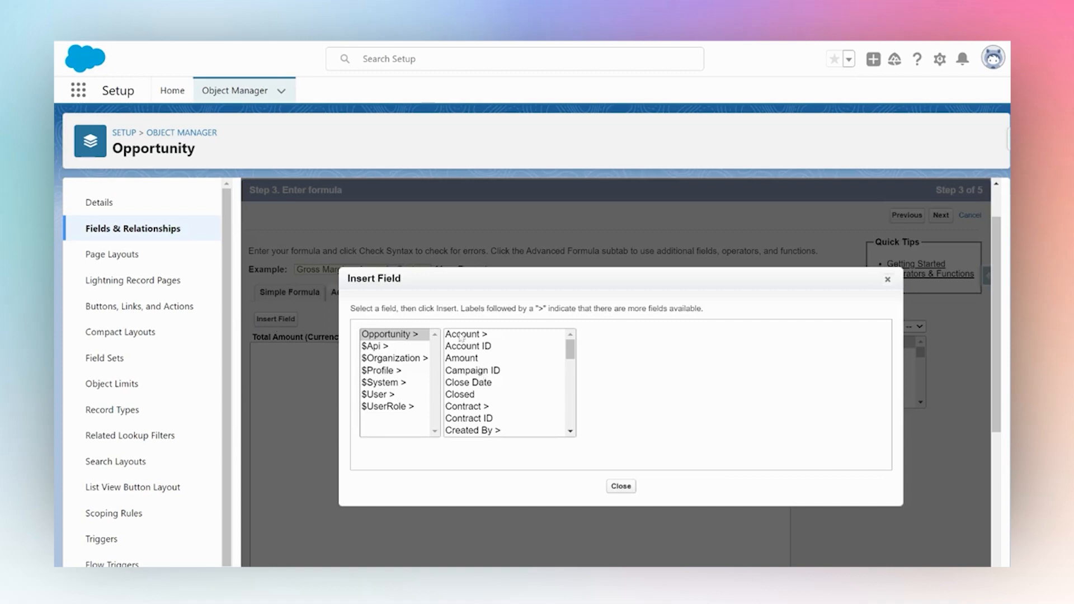
pyautogui.scroll(-2, 467, 395)
pyautogui.scroll(-2, 467, 395)
pyautogui.scroll(3, 468, 395)
pyautogui.scroll(1, 484, 380)
pyautogui.click(467, 361)
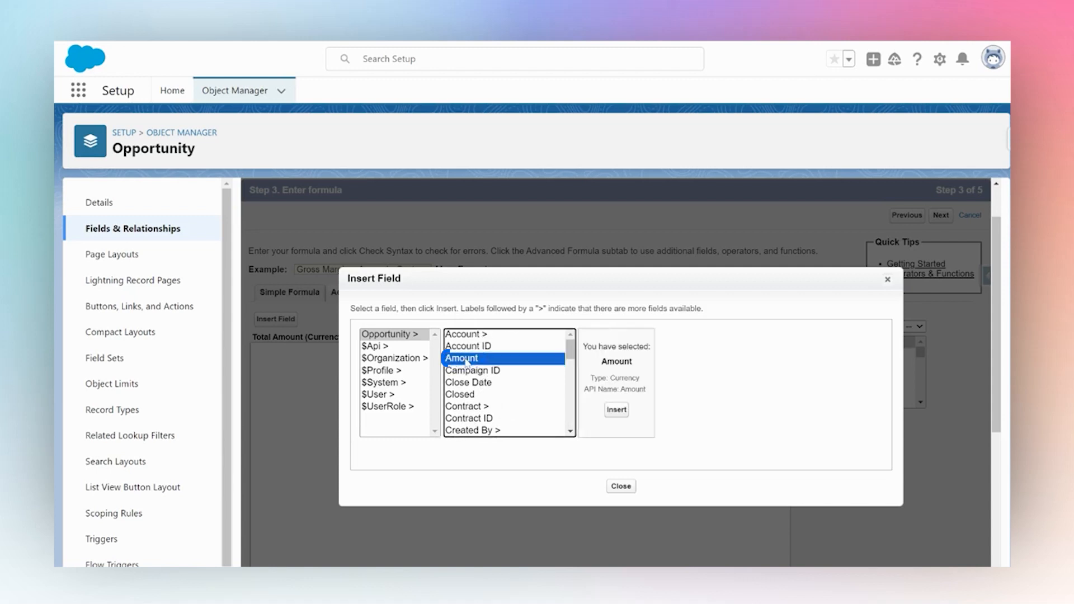
pyautogui.click(616, 411)
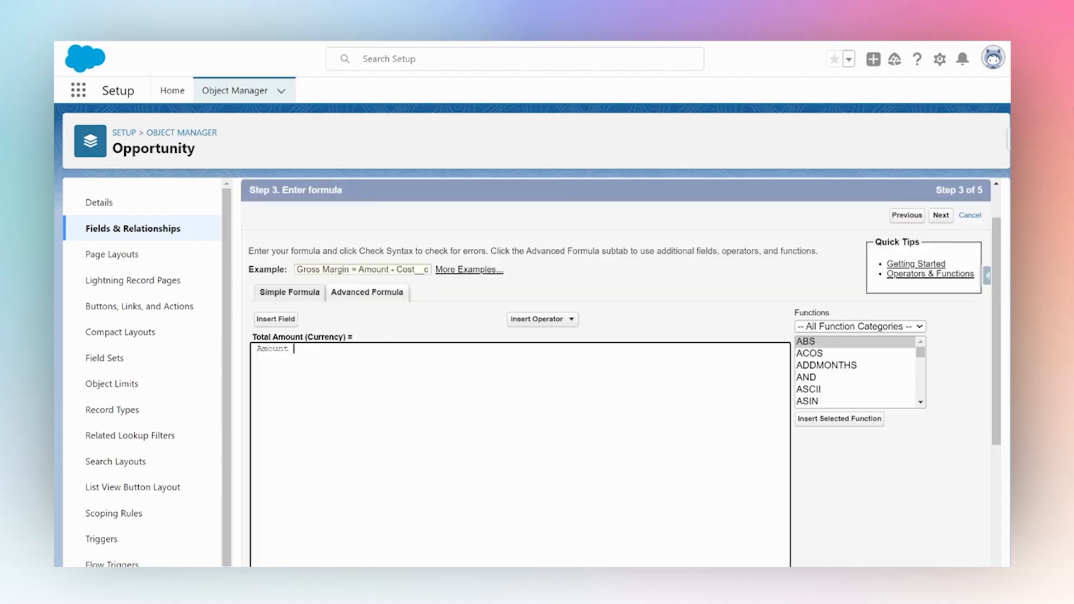
# - Add the Service Fee field to the formula with the + operator, giving Amount + Service_Fee__c
pyautogui.click(540, 319)
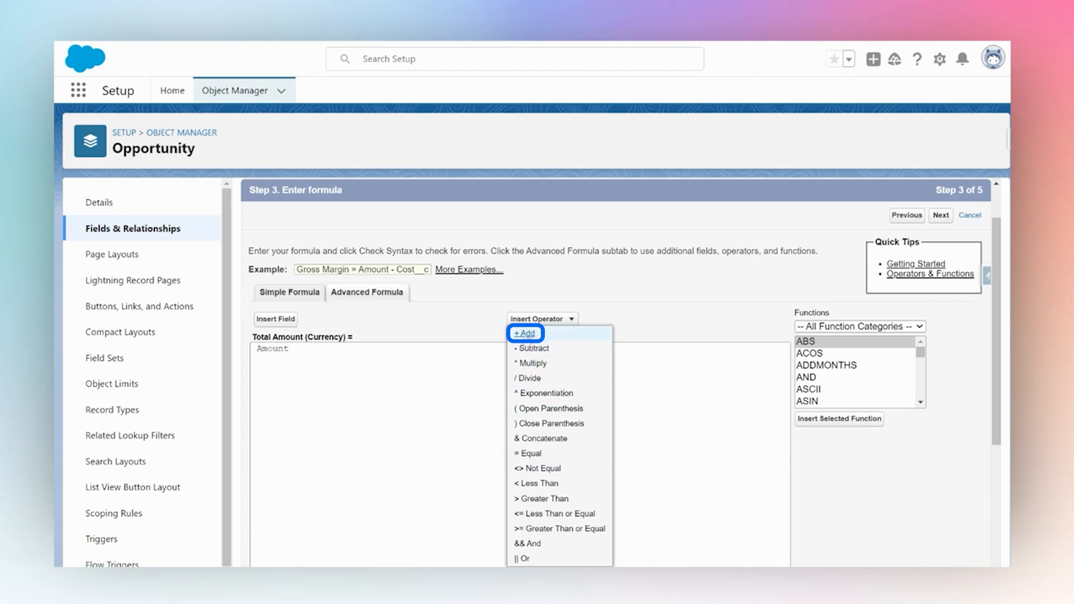
pyautogui.click(525, 334)
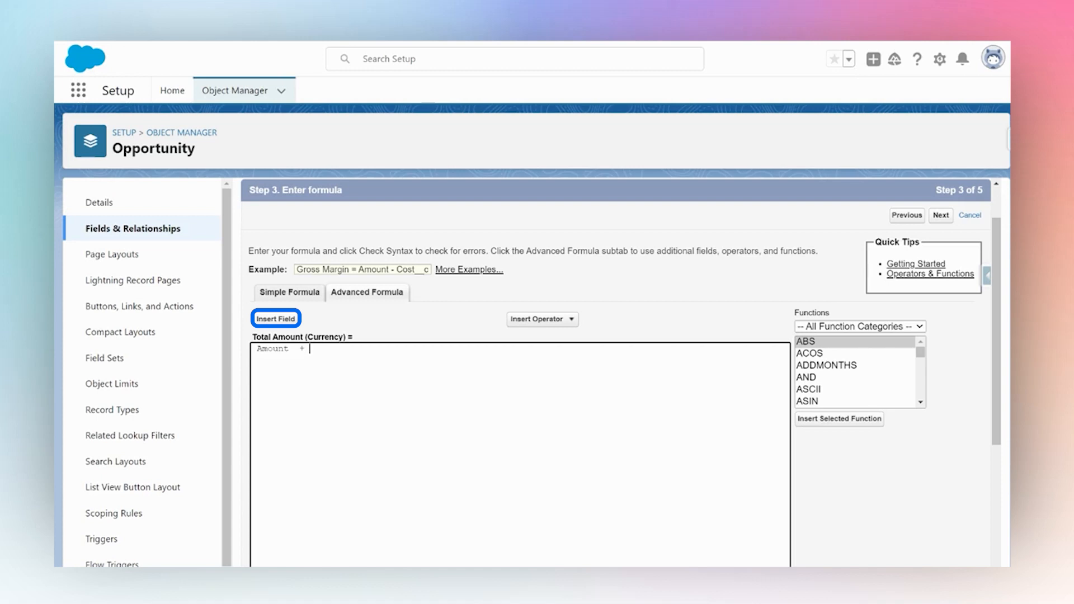
pyautogui.click(283, 320)
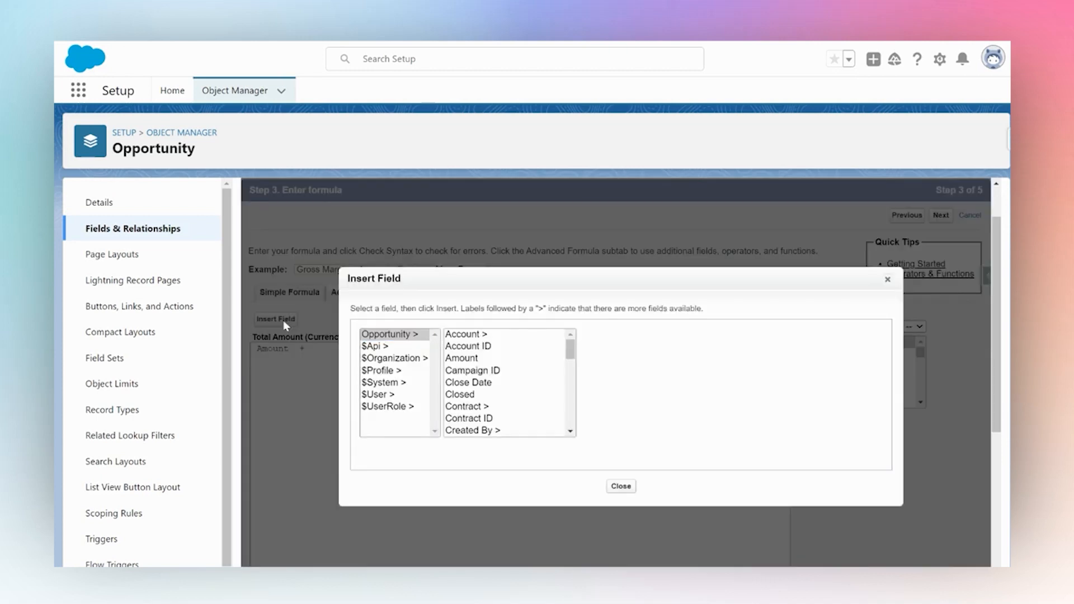
pyautogui.scroll(-5, 496, 394)
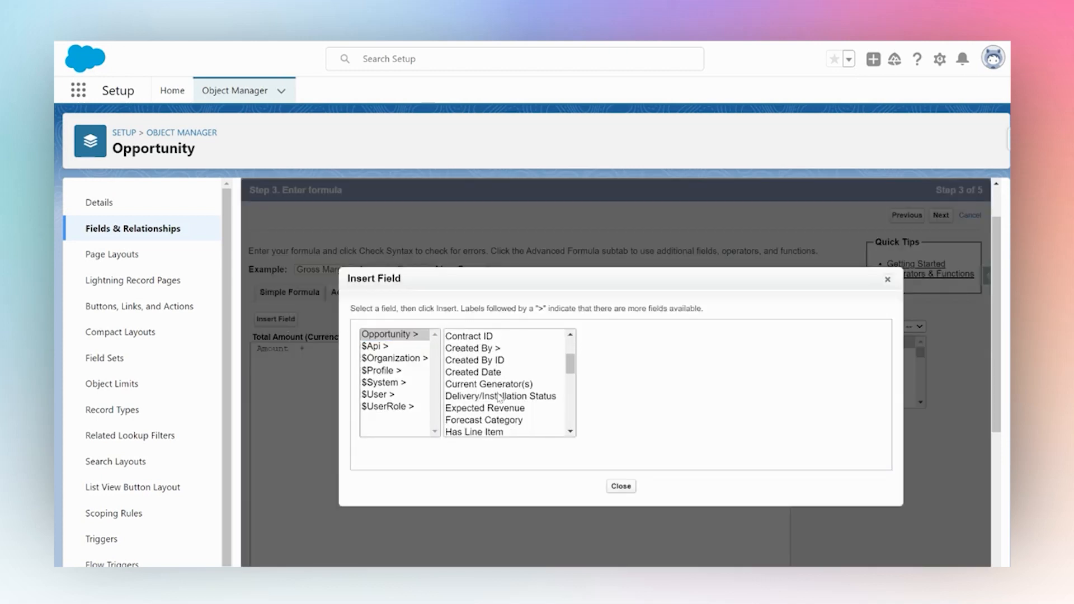
pyautogui.scroll(-5, 500, 397)
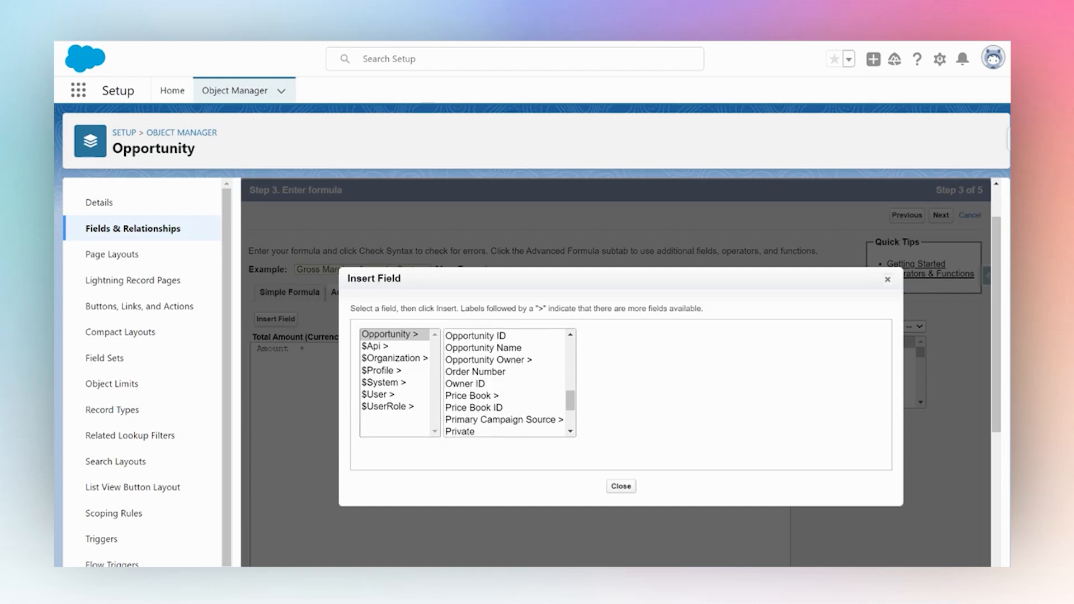
pyautogui.scroll(-1, 459, 411)
pyautogui.click(459, 409)
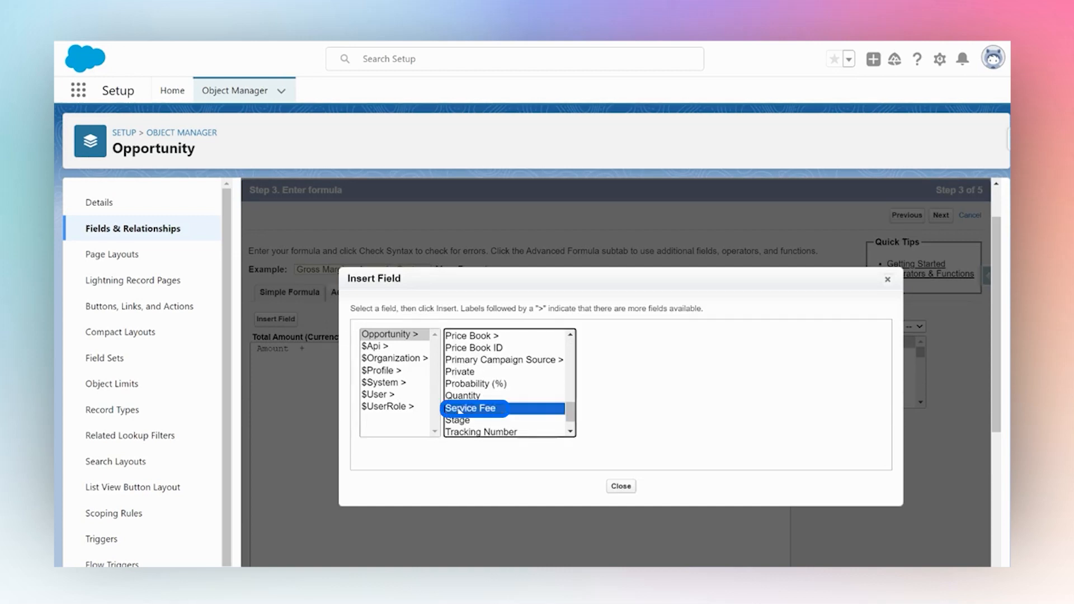
pyautogui.click(631, 409)
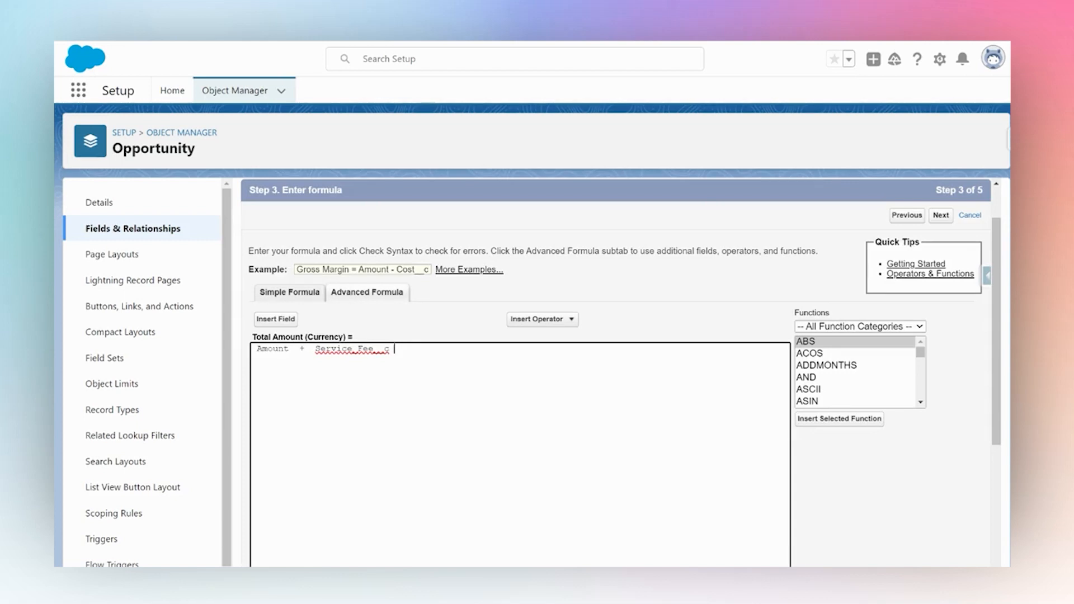
# - Check the syntax of the Total Amount formula
pyautogui.scroll(-3, 285, 456)
pyautogui.click(278, 450)
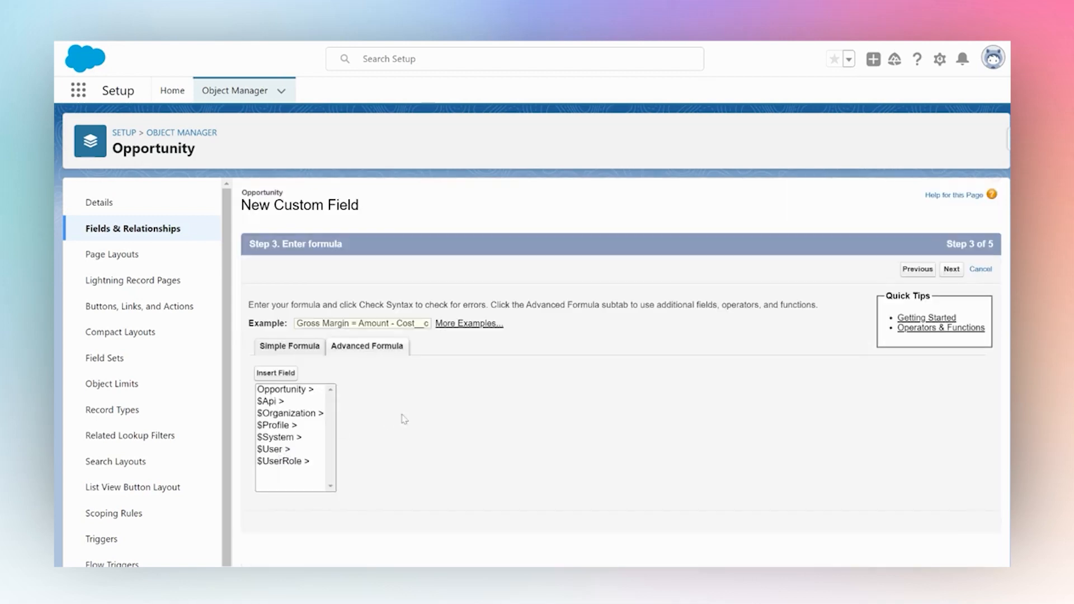
pyautogui.scroll(-2, 505, 380)
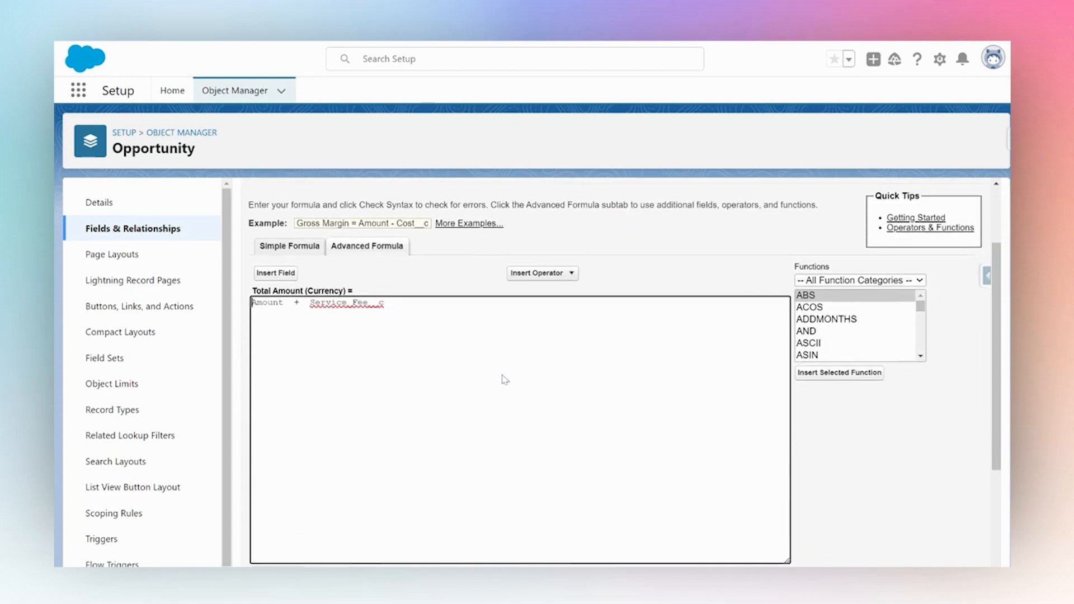
pyautogui.scroll(-1, 503, 380)
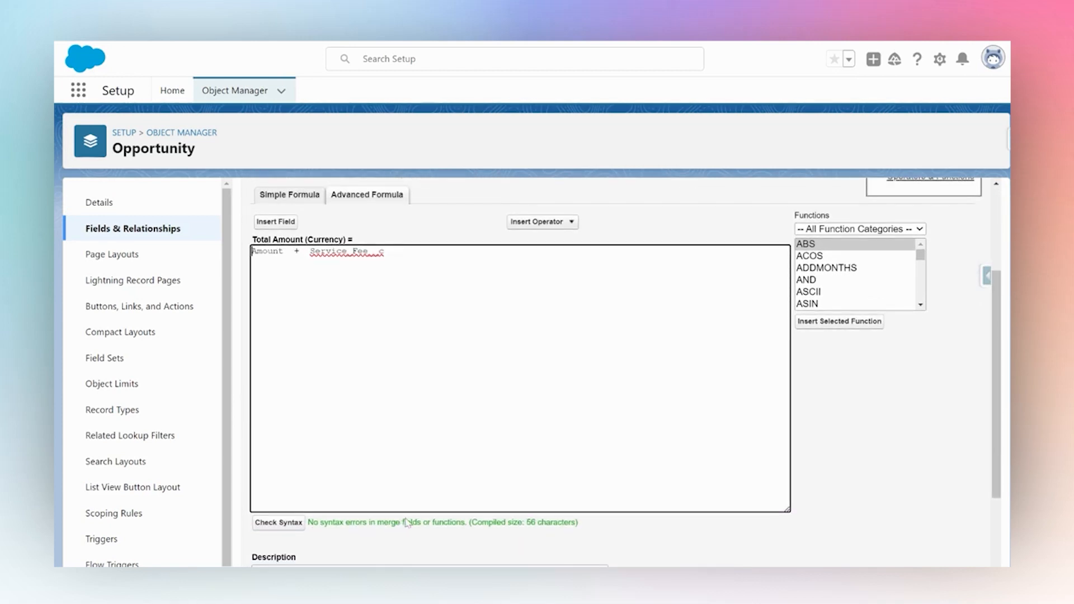
# - Accept the default field-level security and page layouts for Total Amount and save the new field
pyautogui.scroll(3, 832, 442)
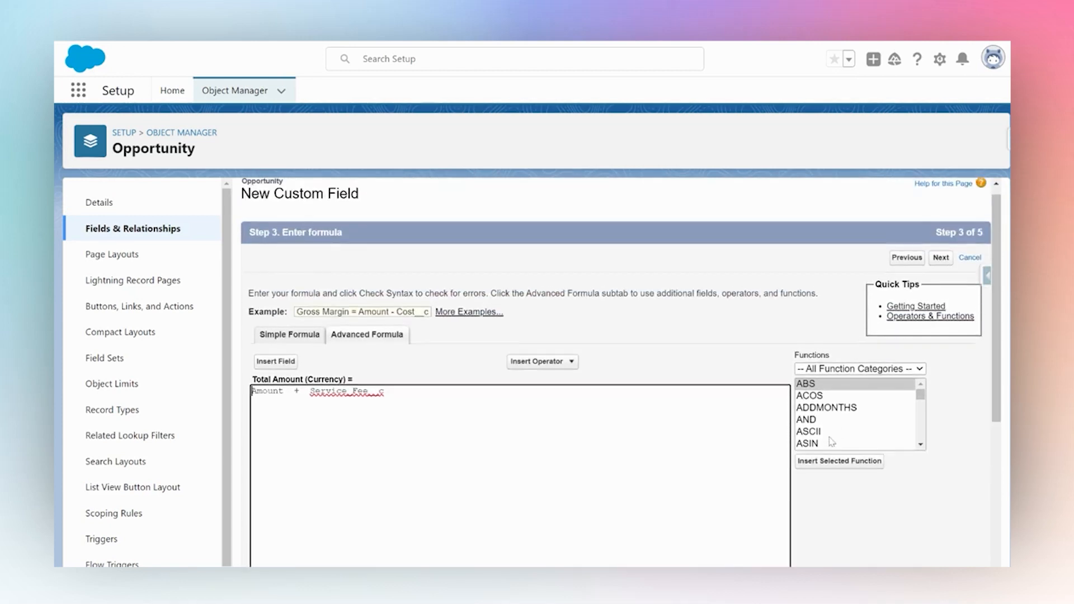
pyautogui.click(942, 259)
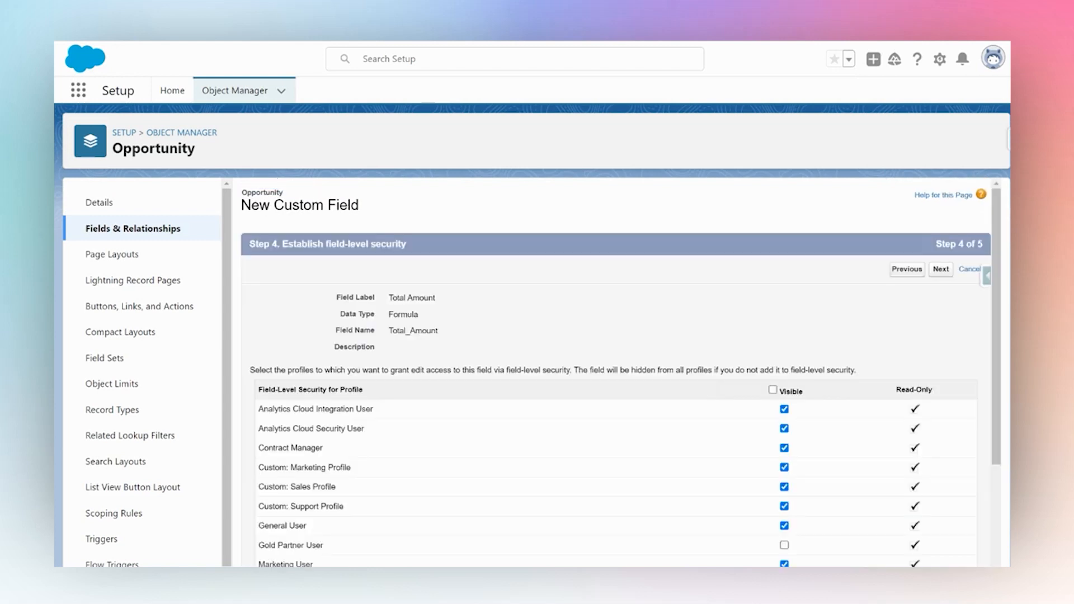
pyautogui.click(941, 269)
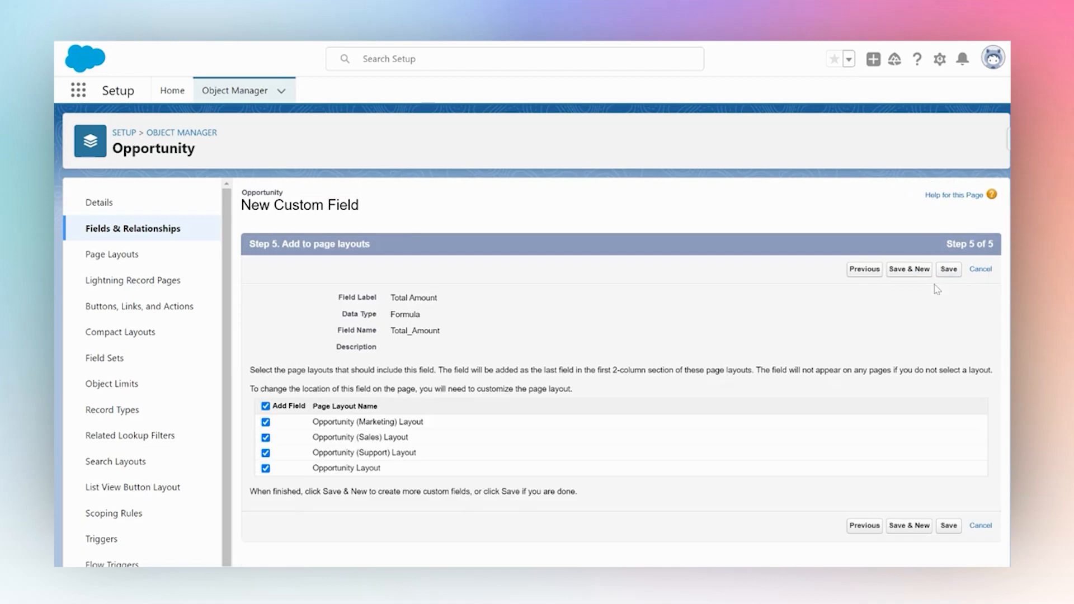
pyautogui.click(947, 269)
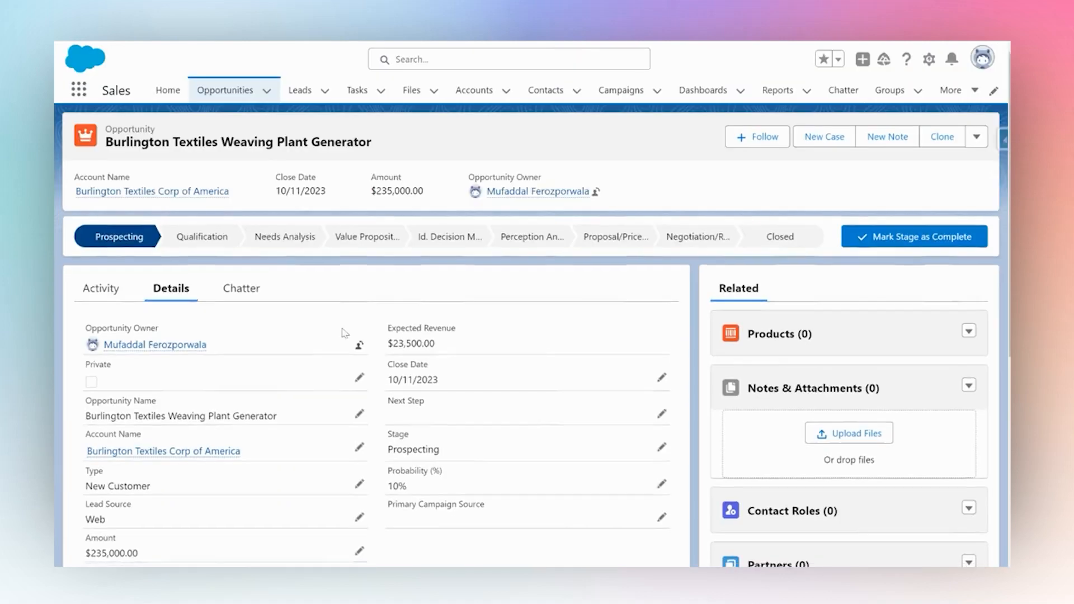
# - Examine the Total Amount field in the details of the Burlington Textiles Weaving Plant Generator opportunity
pyautogui.scroll(-3, 345, 333)
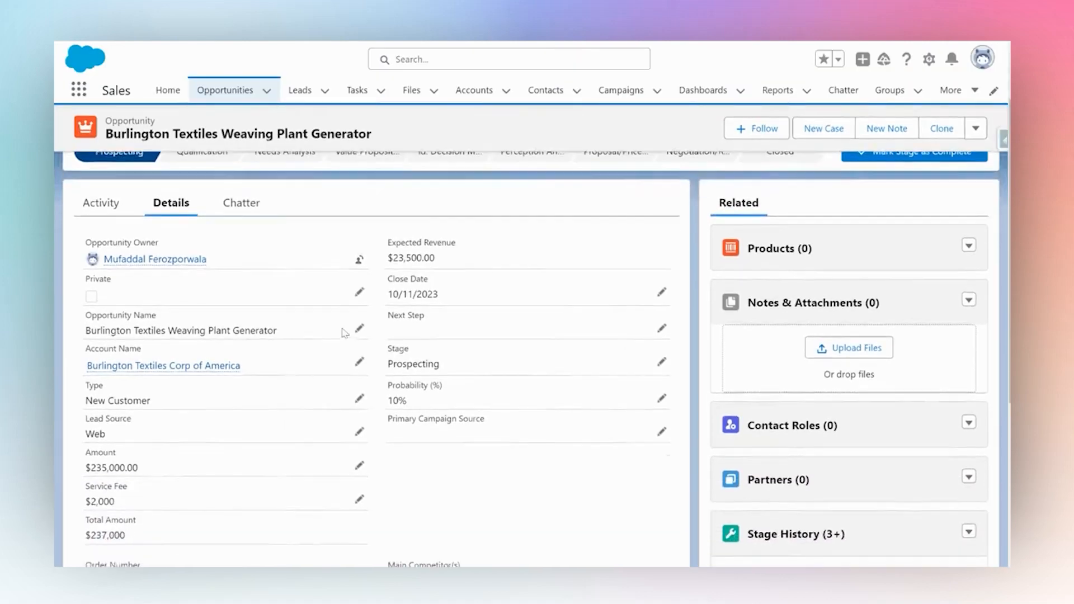
pyautogui.scroll(-1, 345, 334)
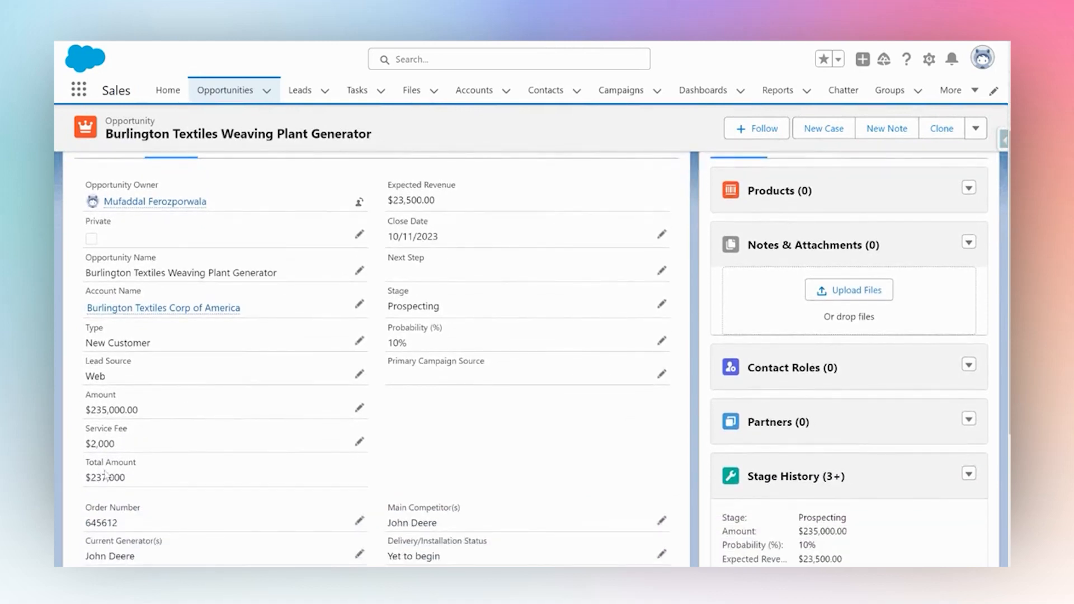